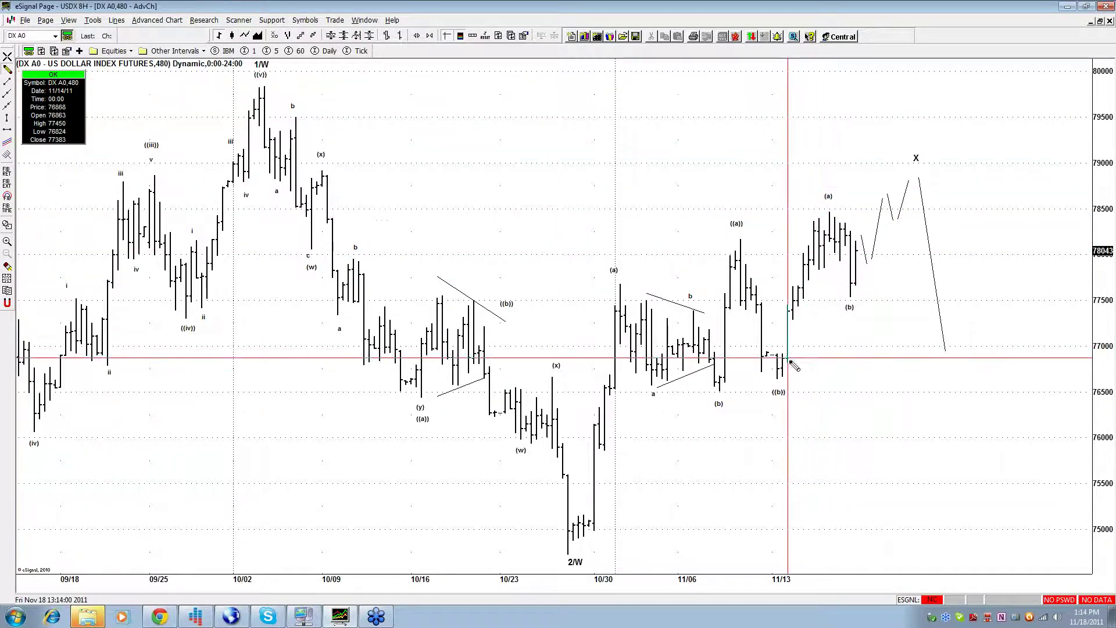
Step: Try and delete a ((b))-to-(a) trend line, then sketch a path dipping near 76200 and rising toward 79800
mouse_move(778, 376)
mouse_down()
mouse_move(801, 335)
mouse_move(831, 215)
mouse_up()
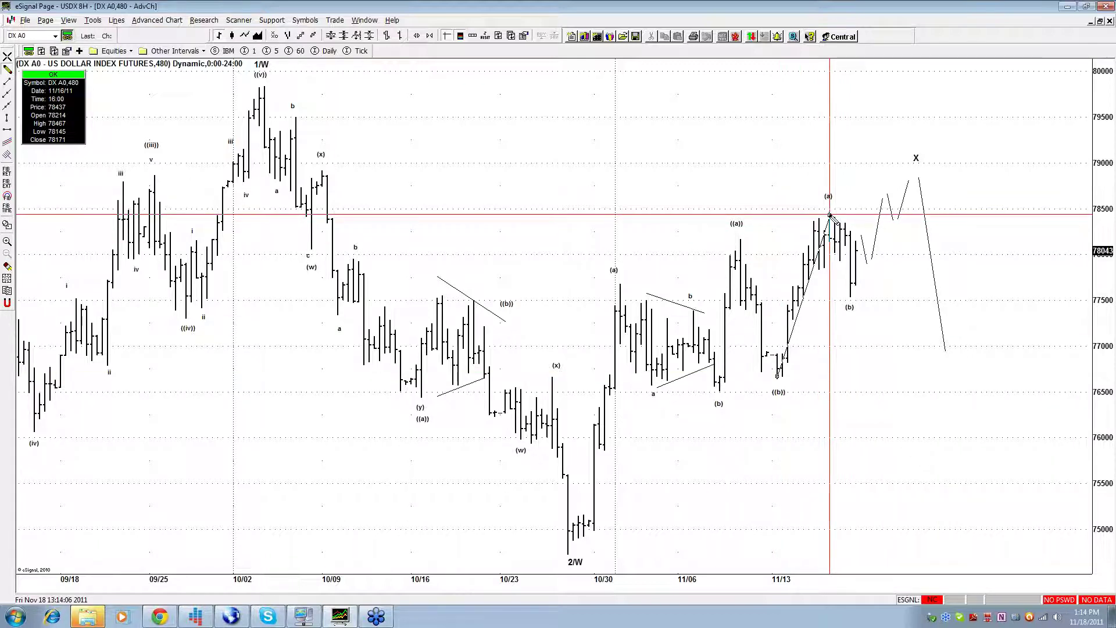
key(Delete)
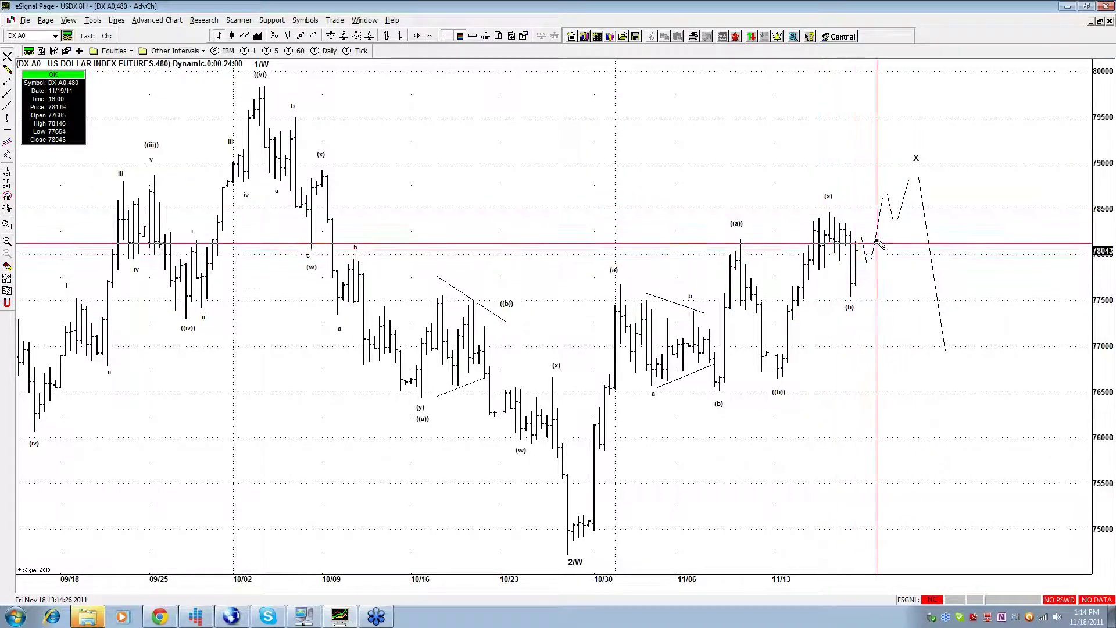
mouse_move(866, 224)
mouse_down()
mouse_move(888, 417)
mouse_move(950, 91)
mouse_up()
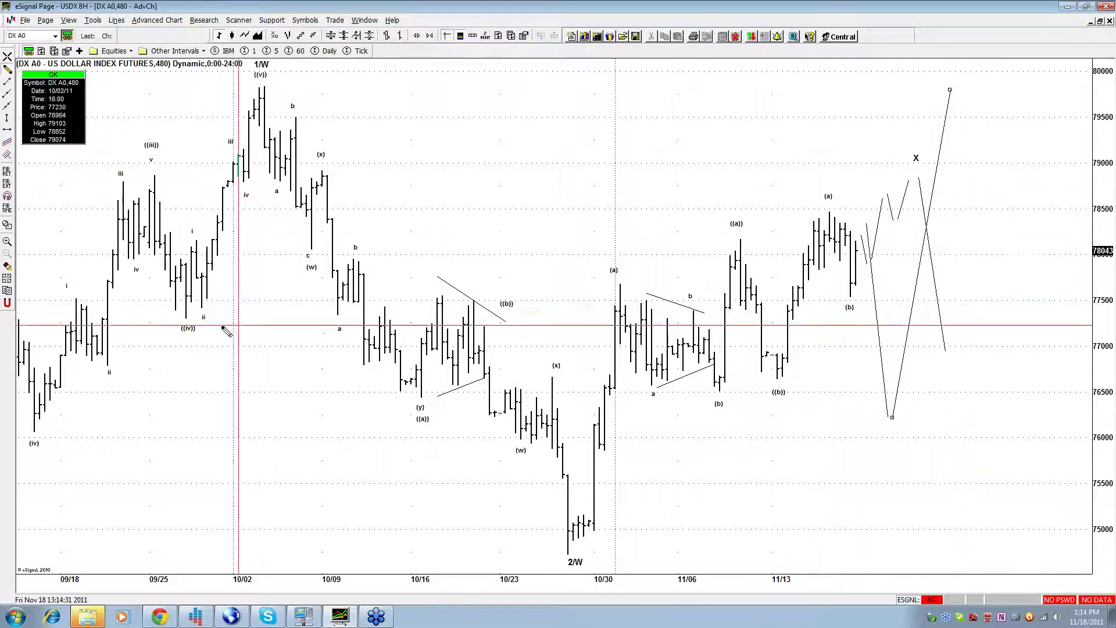
Step: Erase the projection lines toward 76000 and 80000, then pick the Fibonacci retracement tool
click(8, 268)
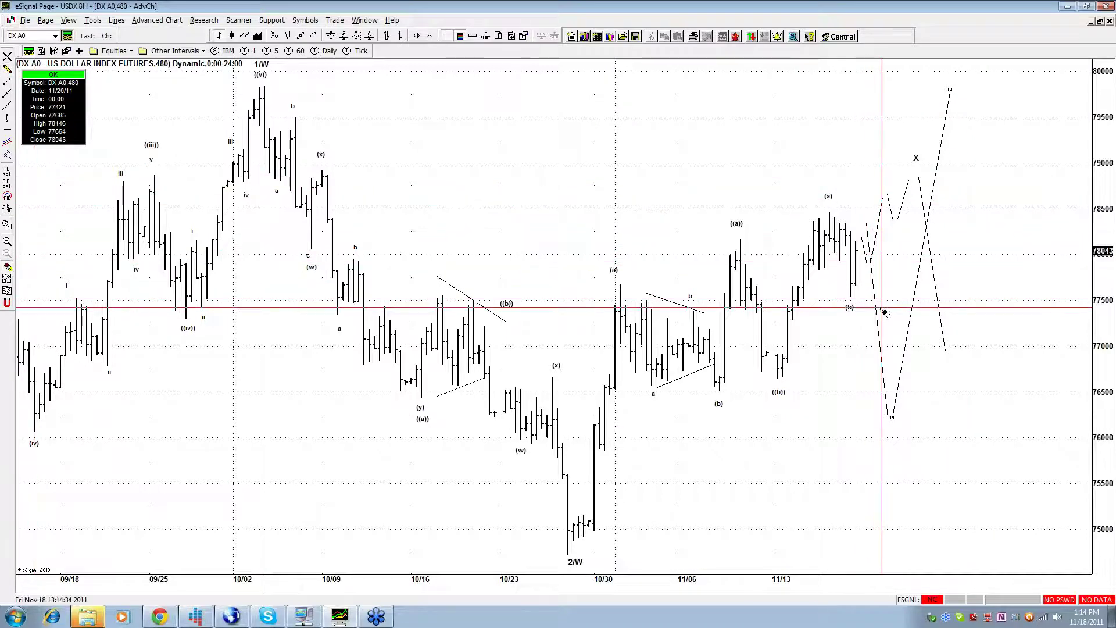
click(884, 348)
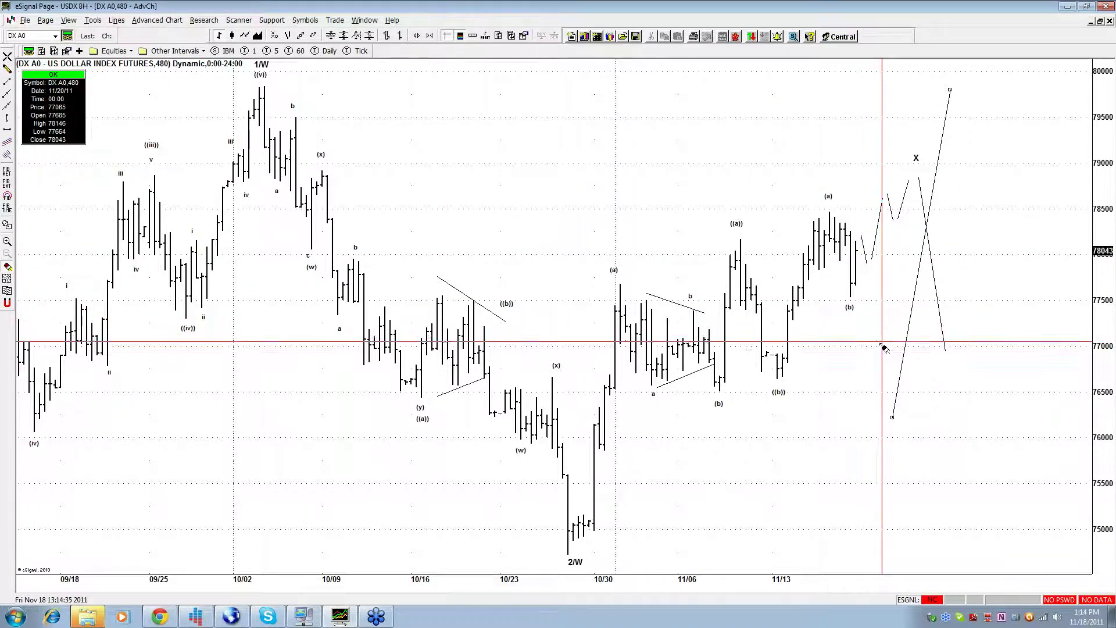
click(892, 417)
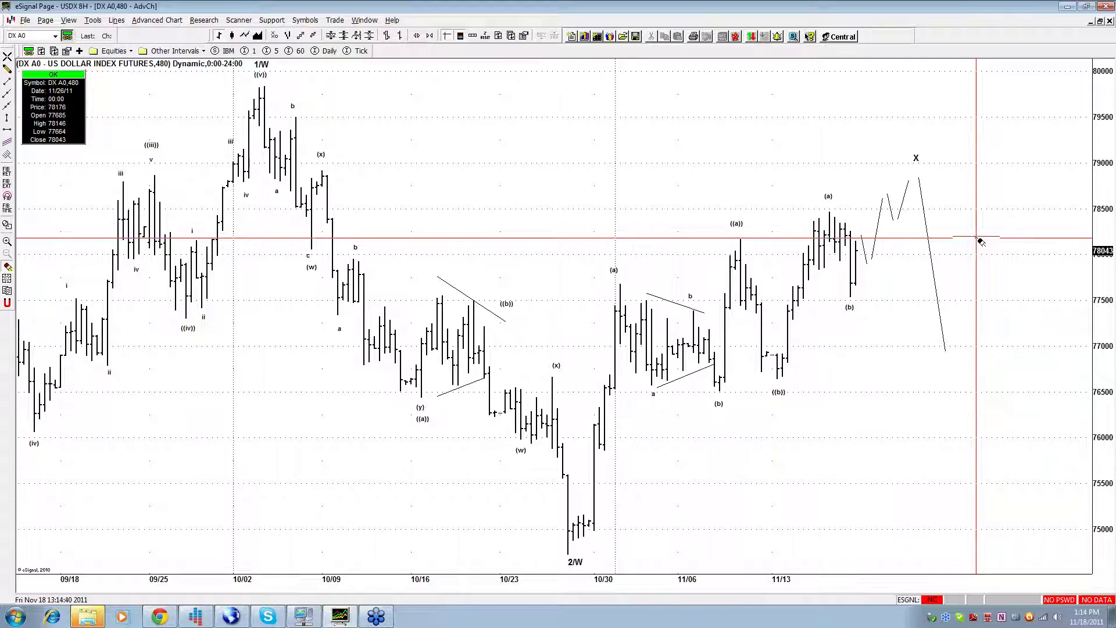
click(8, 66)
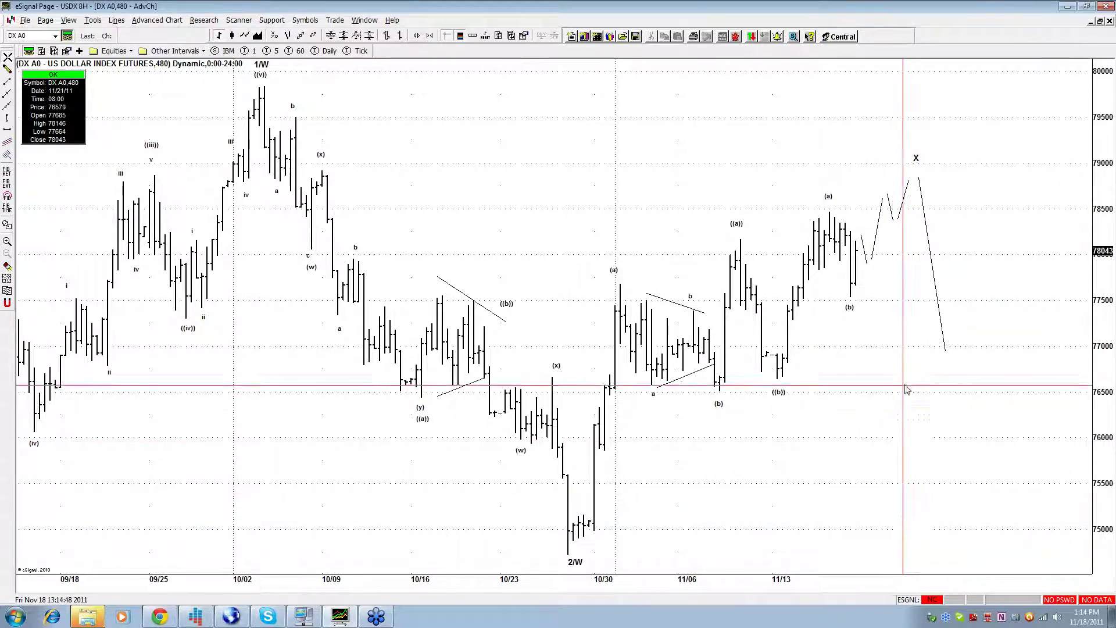
click(7, 70)
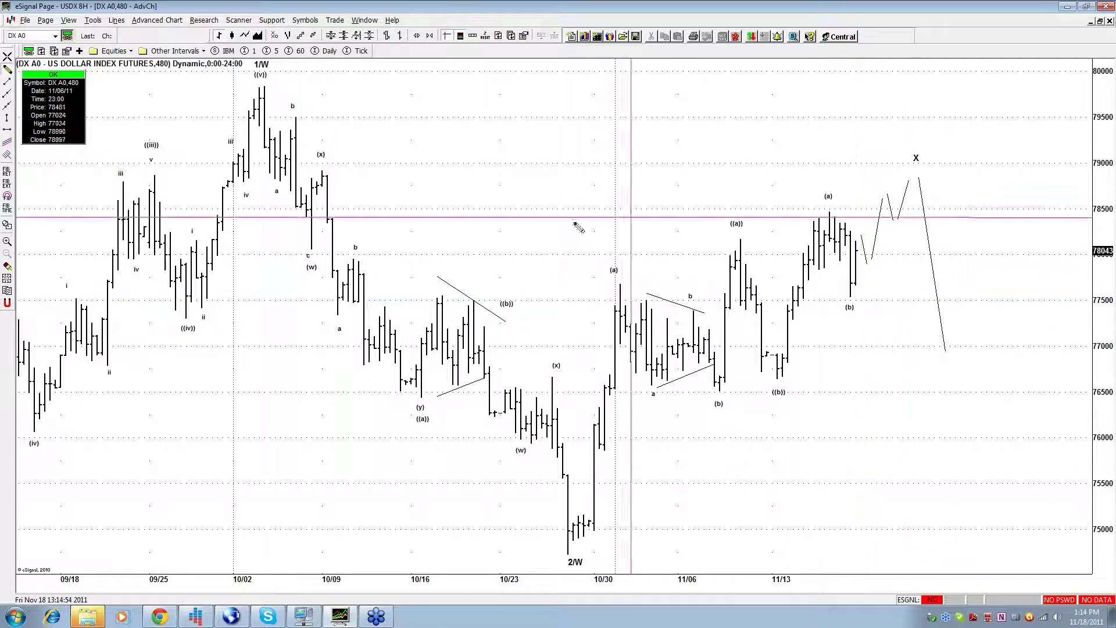
click(7, 172)
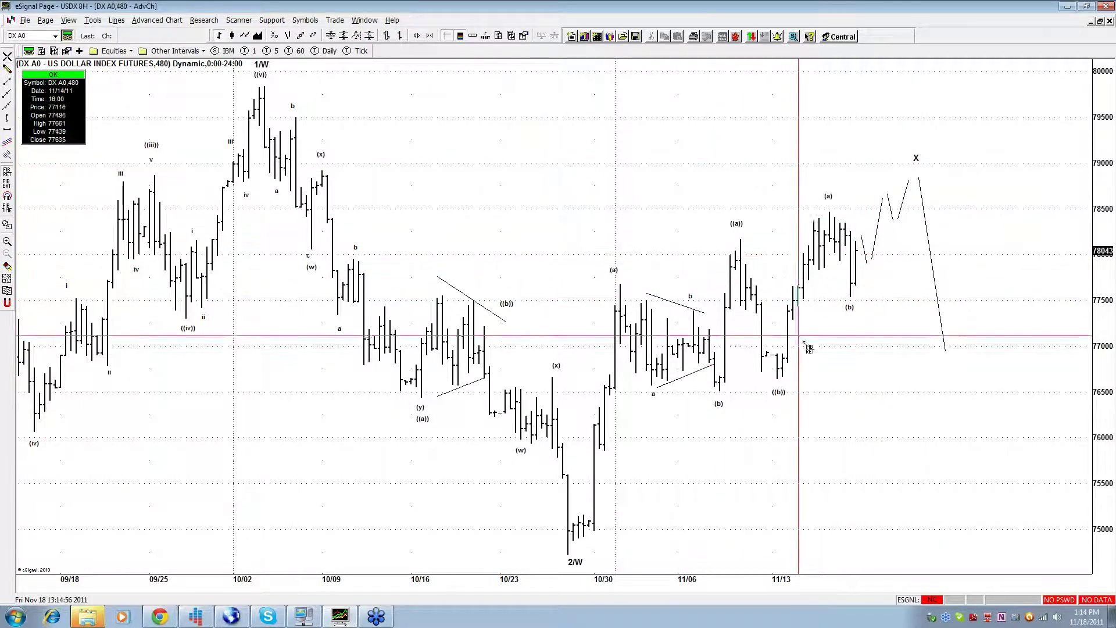
mouse_move(778, 381)
mouse_down()
mouse_move(987, 215)
mouse_move(976, 210)
mouse_up()
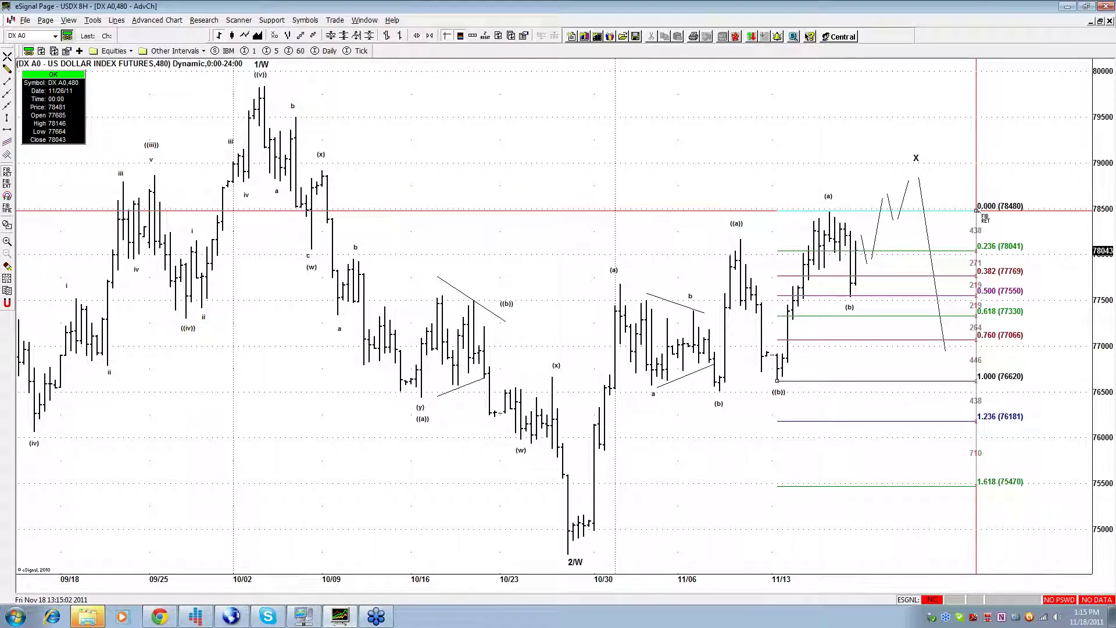
key(Delete)
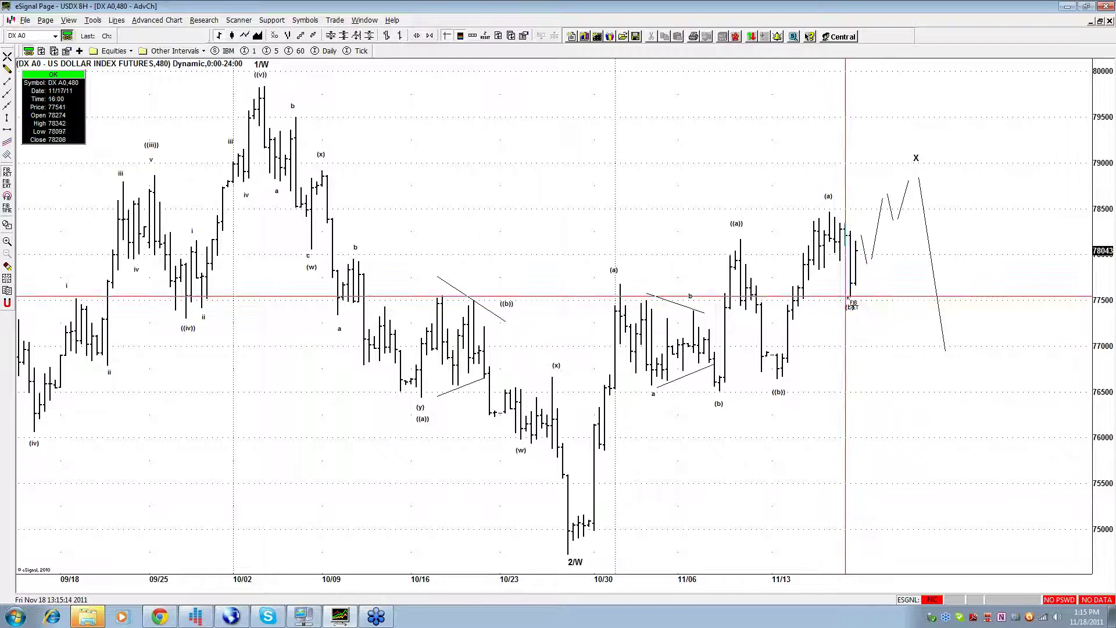
drag(852, 298, 863, 244)
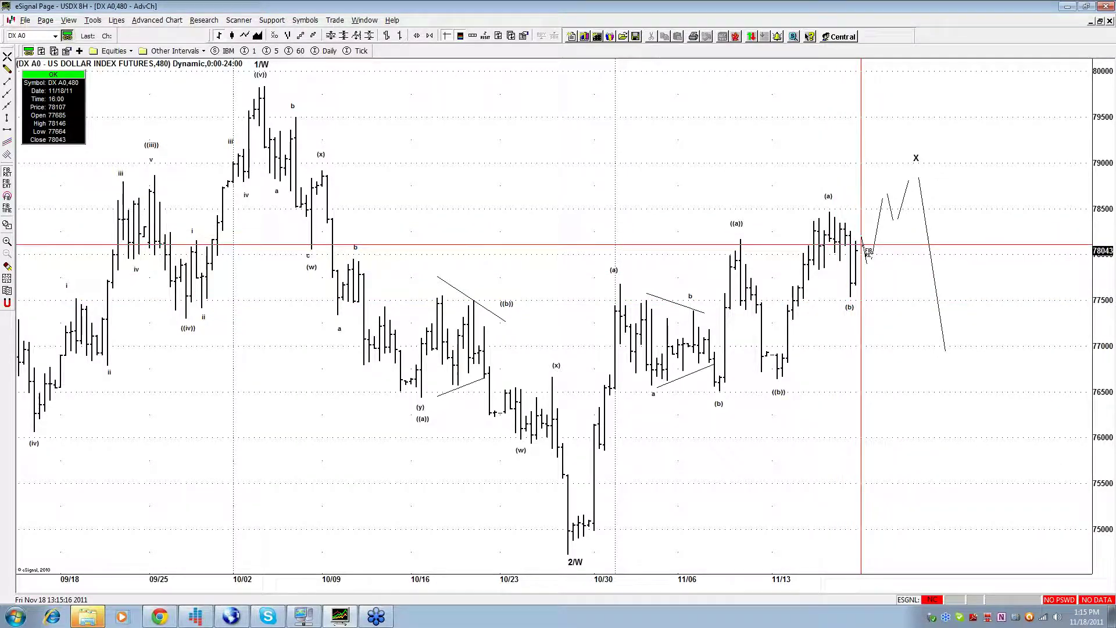
Step: Pan the chart slightly back in time so the full 1/W to 2/W drop is visible
click(8, 58)
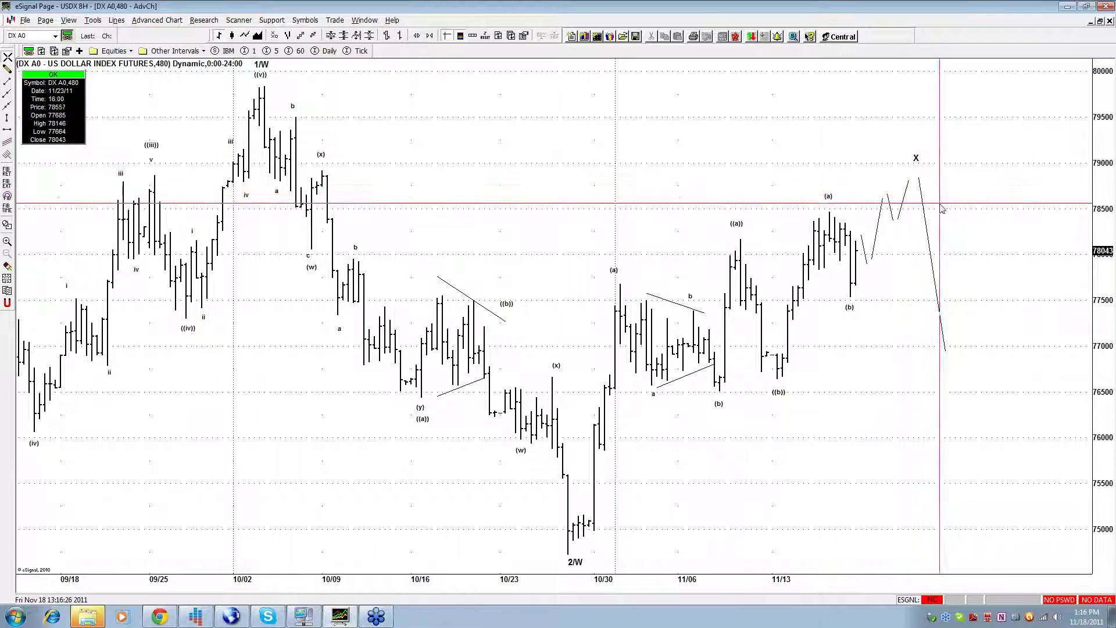
mouse_move(530, 169)
mouse_down()
mouse_move(566, 180)
mouse_move(515, 177)
mouse_up()
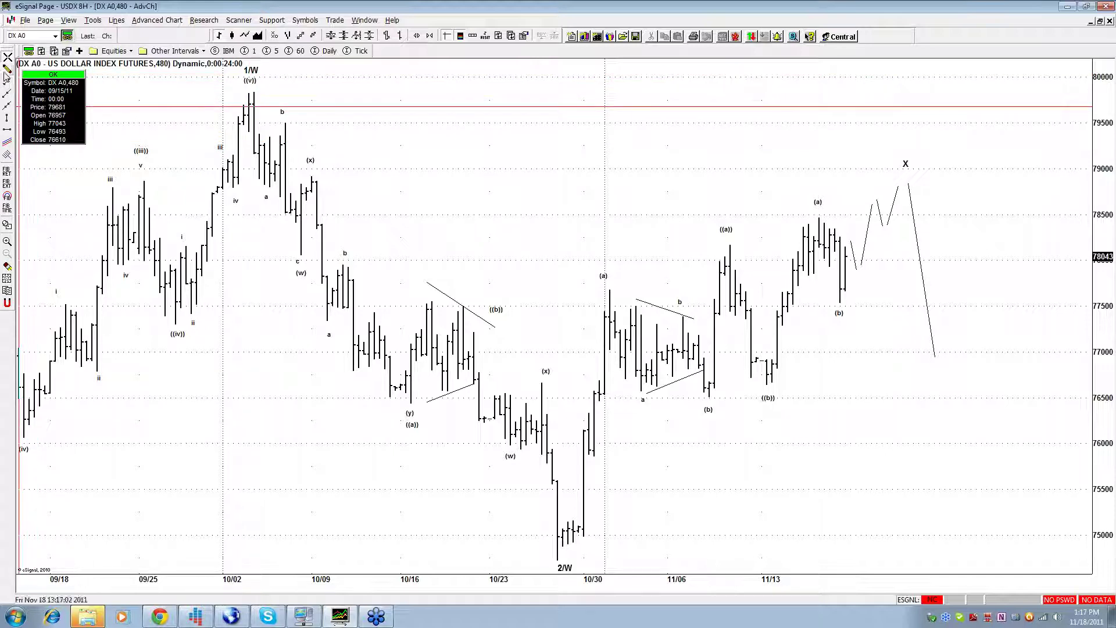
mouse_move(249, 92)
mouse_down()
mouse_move(568, 531)
mouse_move(563, 560)
mouse_up()
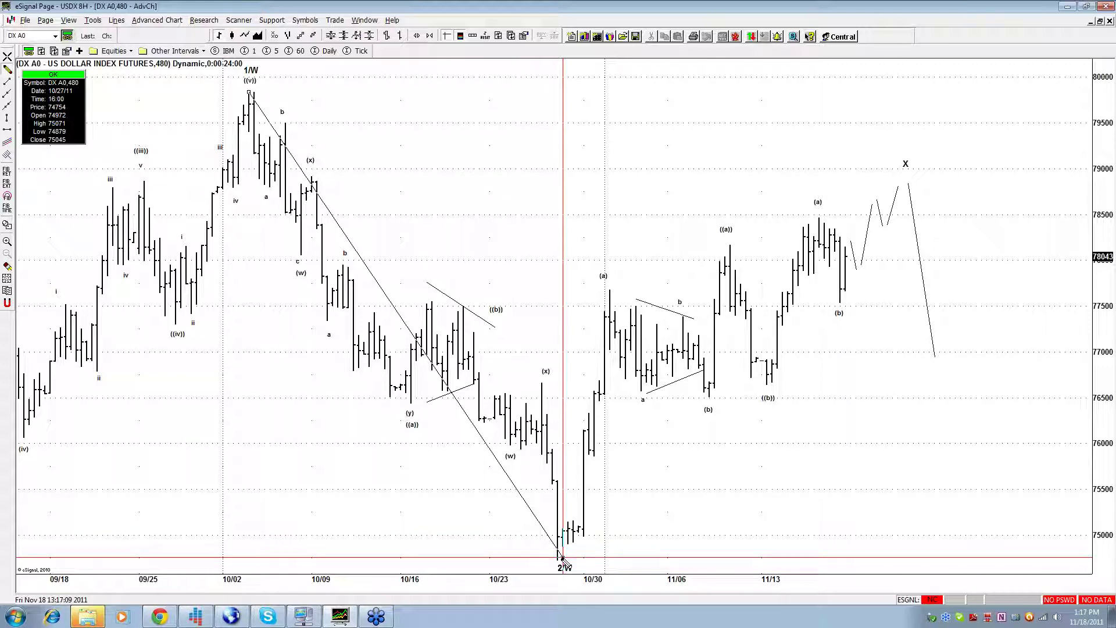
key(Delete)
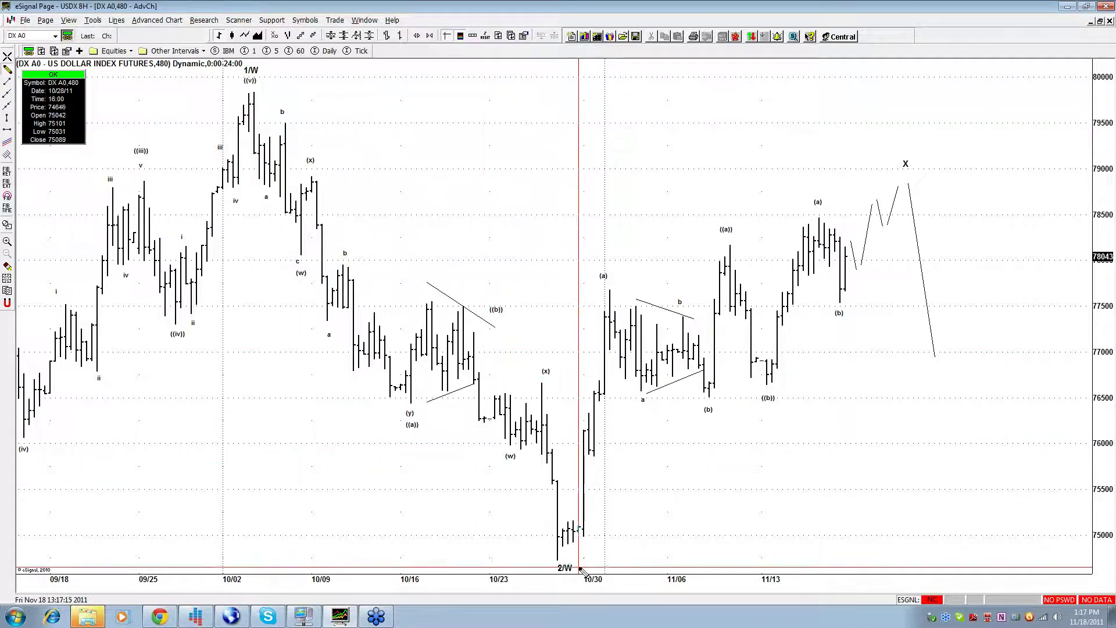
drag(940, 178, 1010, 567)
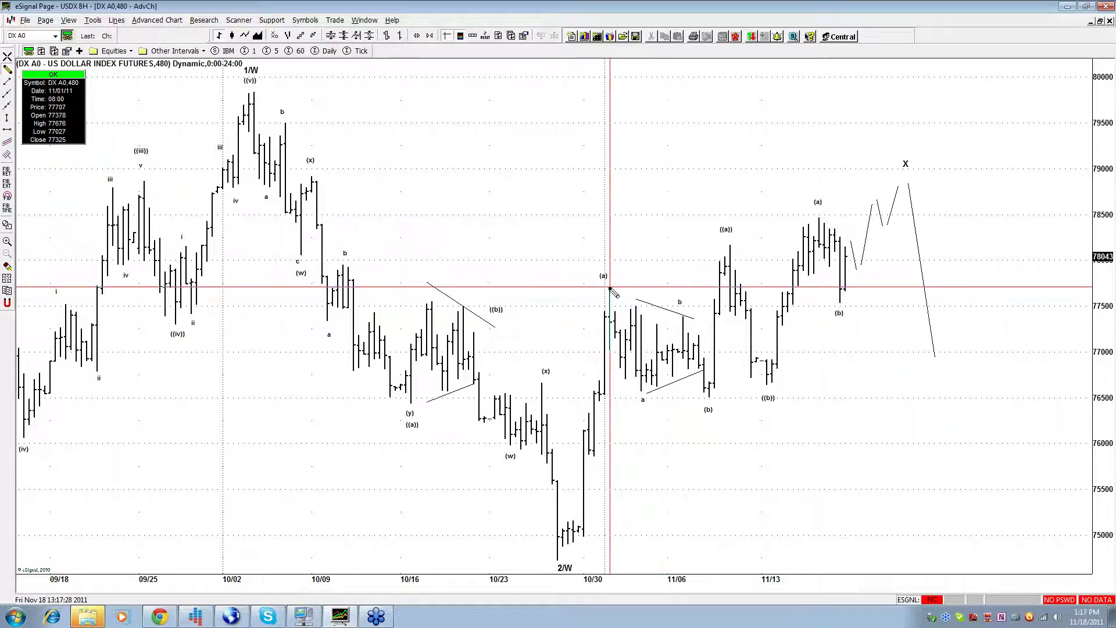
drag(609, 287, 961, 169)
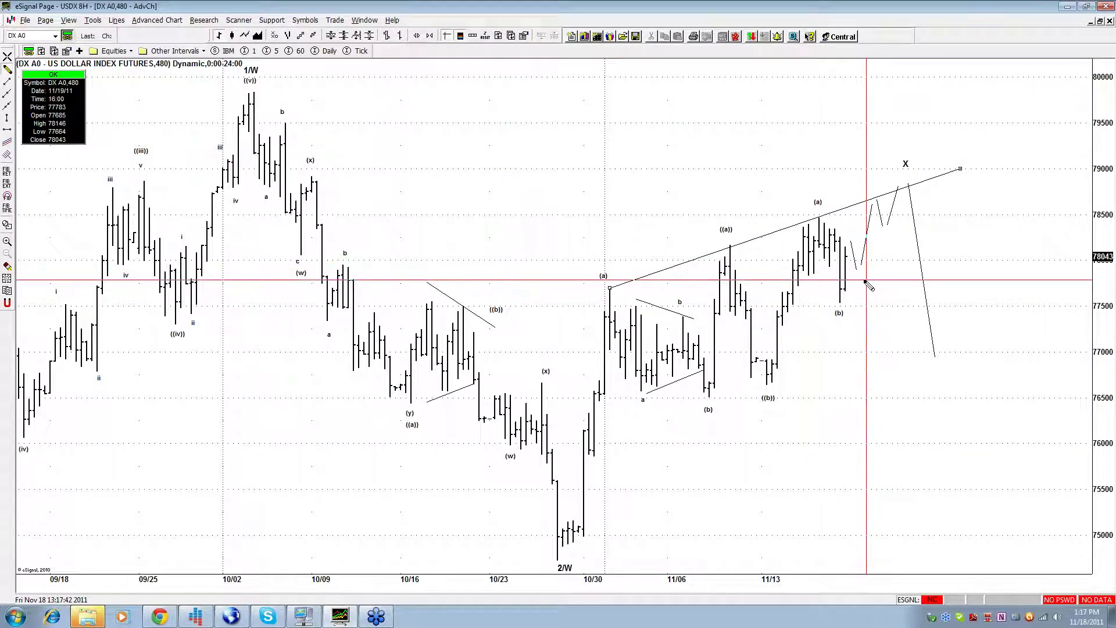
right_click(772, 240)
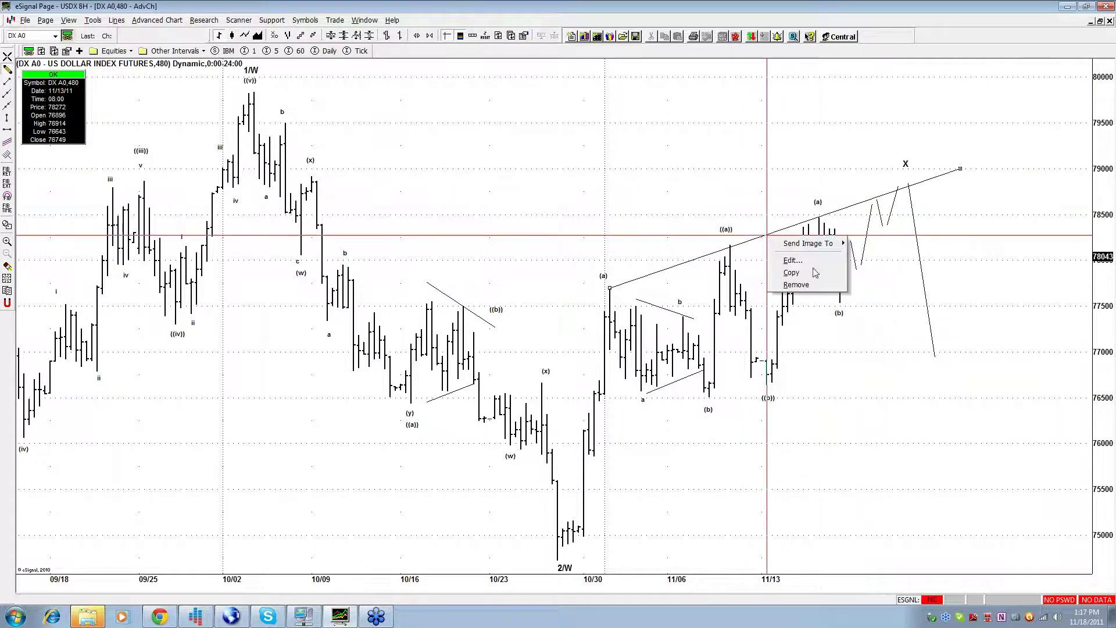
click(812, 286)
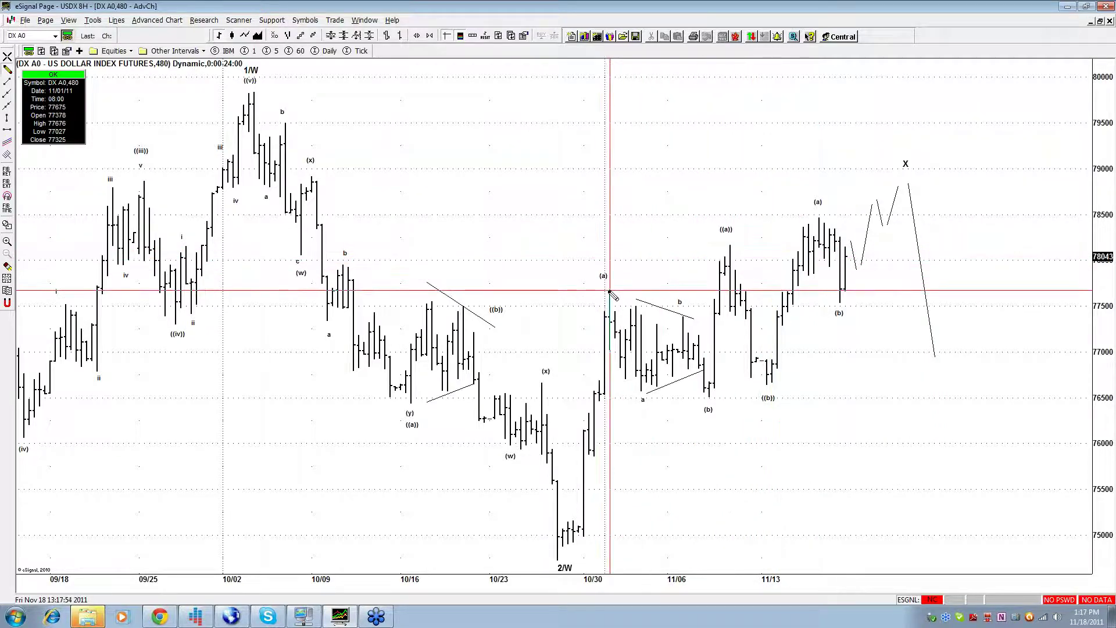
Step: Draw wedge lines across the (a)/((a)) highs and from the 2/W low; undo a trial Fibonacci extension
drag(610, 289, 977, 157)
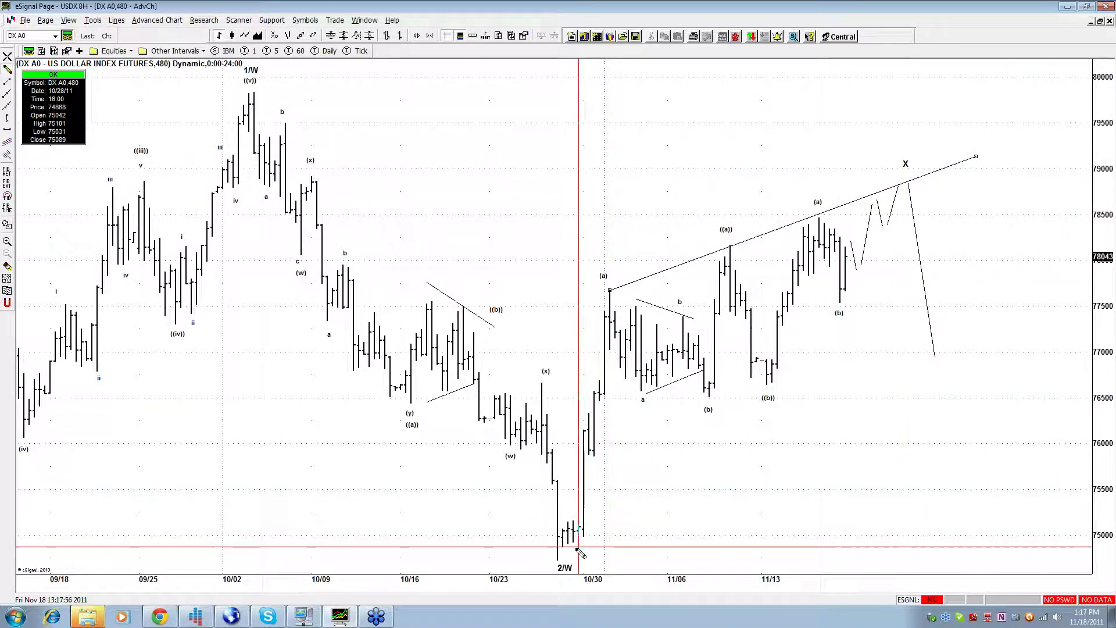
drag(552, 559, 971, 220)
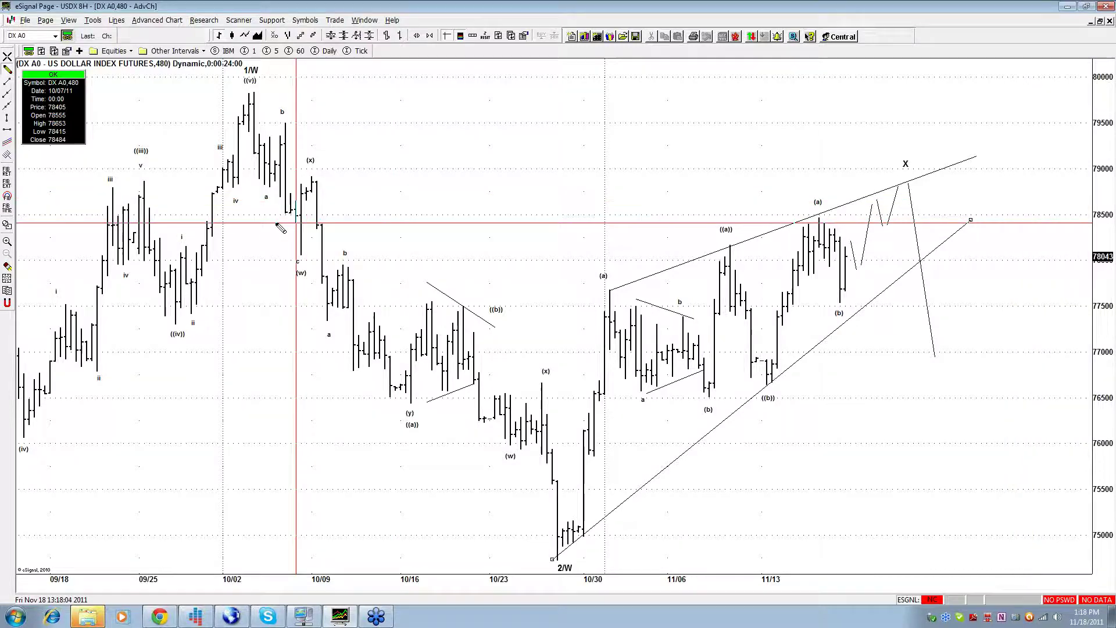
click(7, 184)
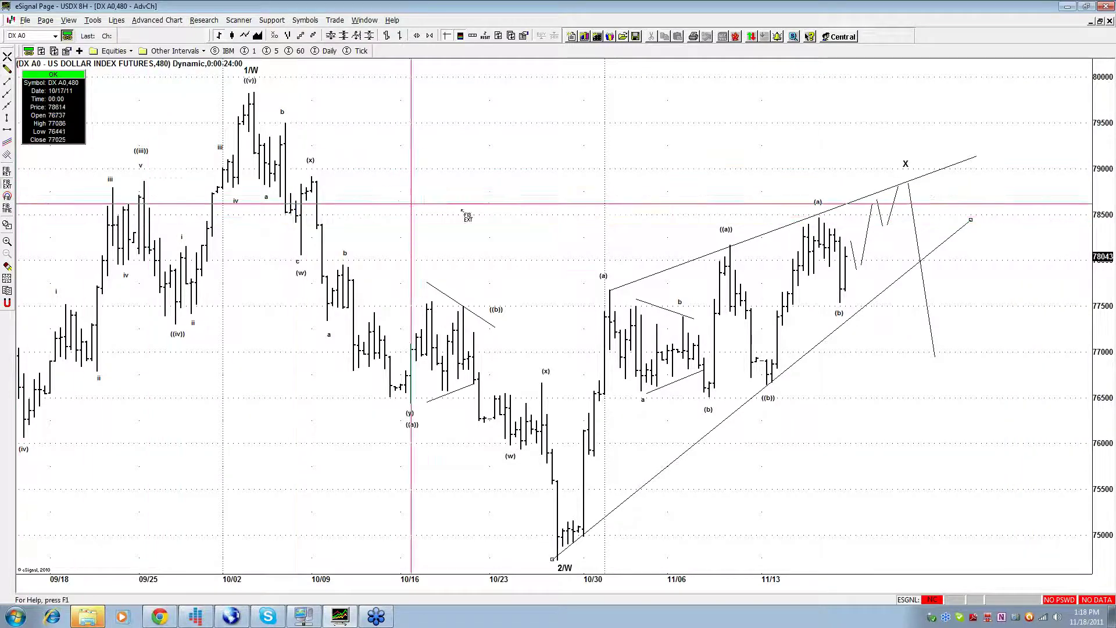
click(709, 398)
click(740, 244)
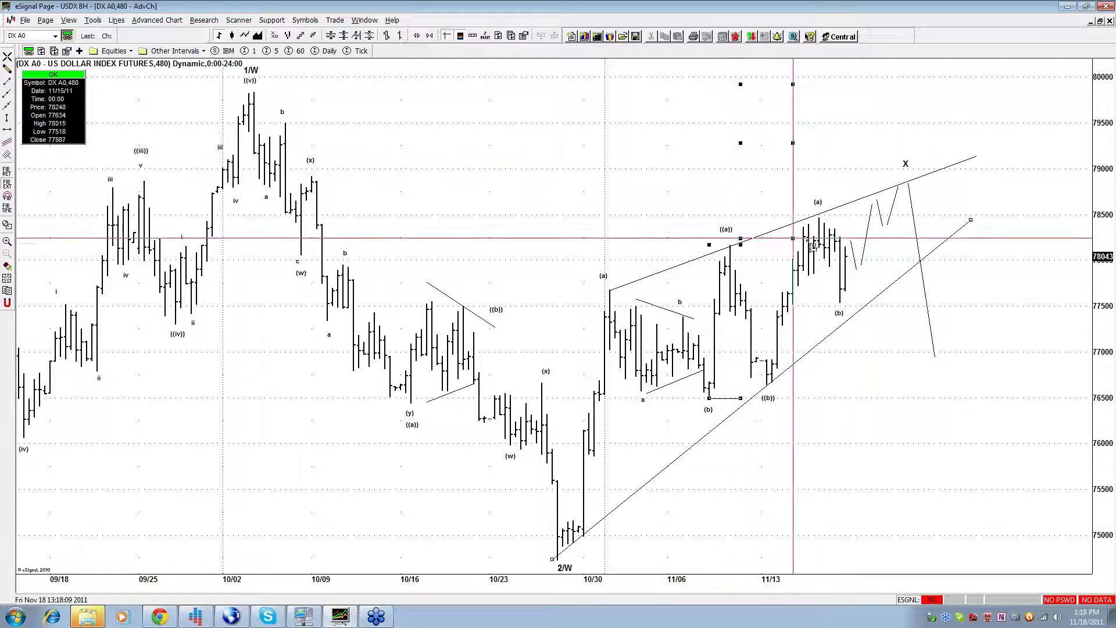
click(927, 378)
key(ctrl+z)
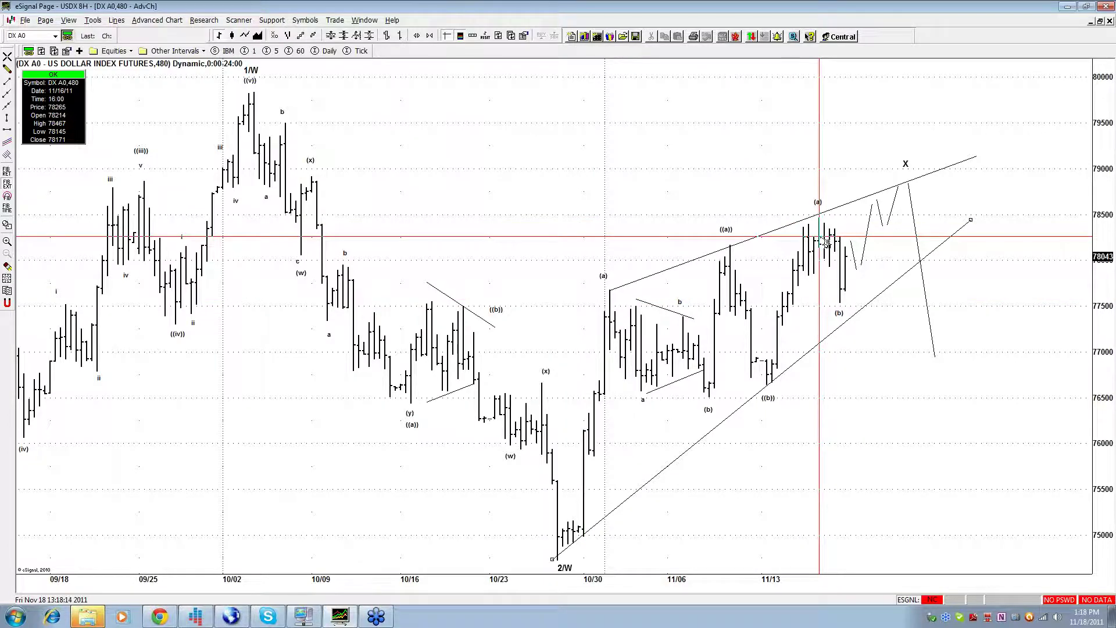
Step: Switch from the Fibonacci extension tool to the FIB RET retracement tool
click(7, 56)
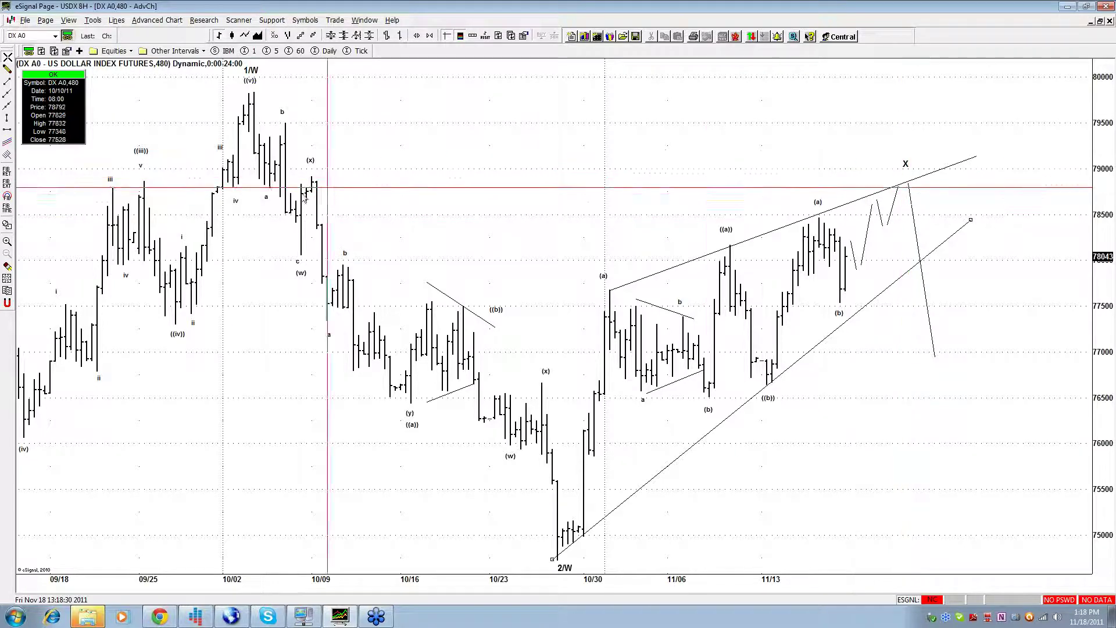
click(7, 172)
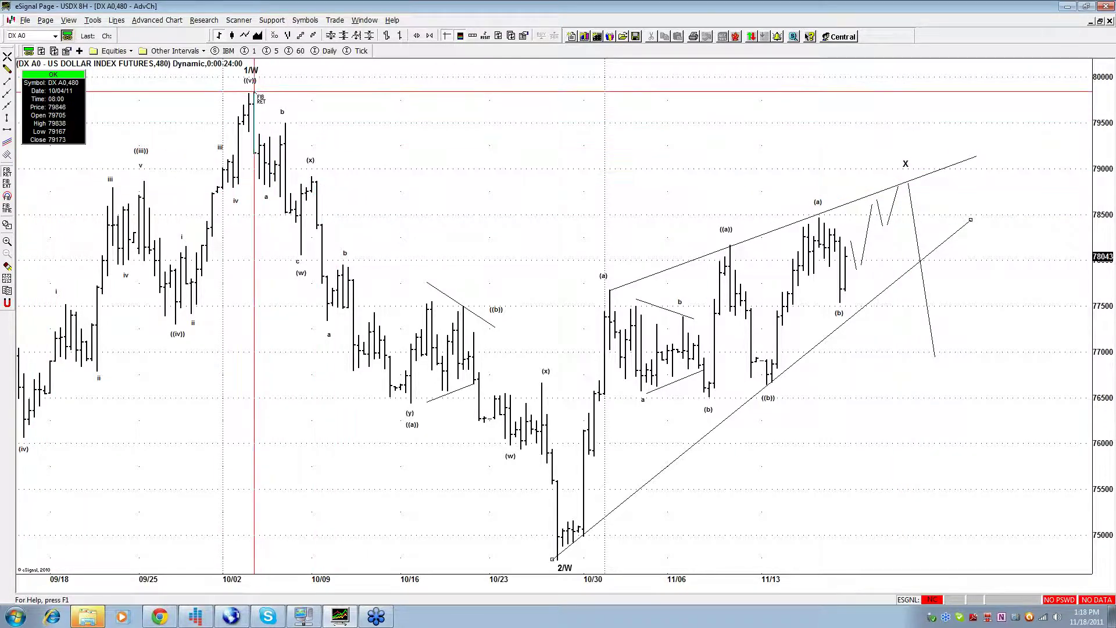
mouse_move(254, 92)
mouse_down()
mouse_move(930, 124)
mouse_move(945, 557)
mouse_move(983, 561)
mouse_up()
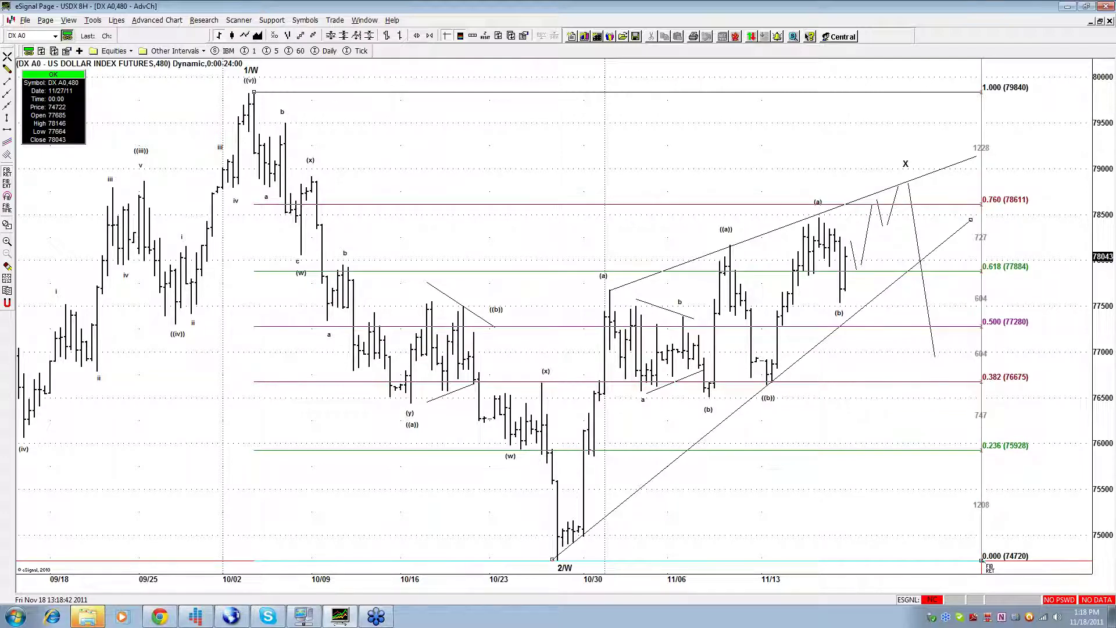
key(Delete)
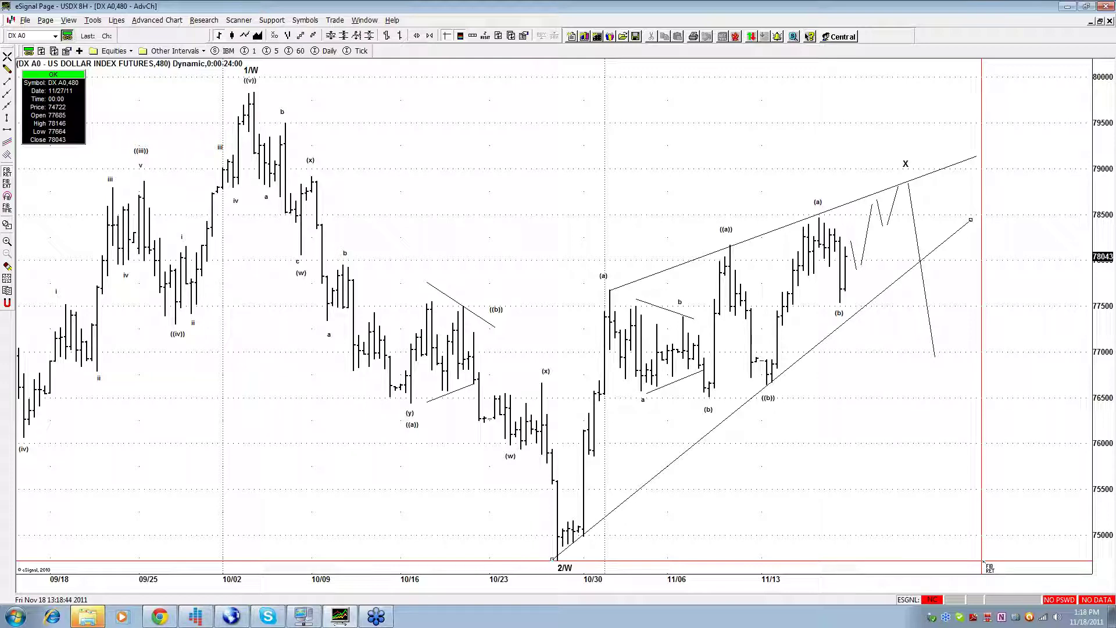
click(7, 69)
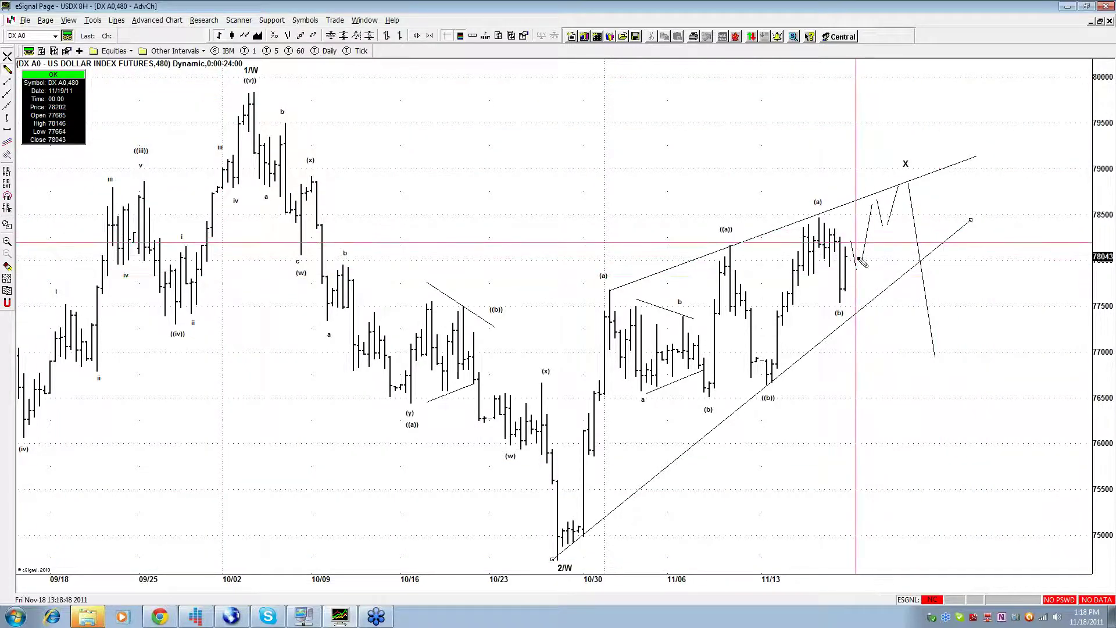
drag(867, 272, 886, 11)
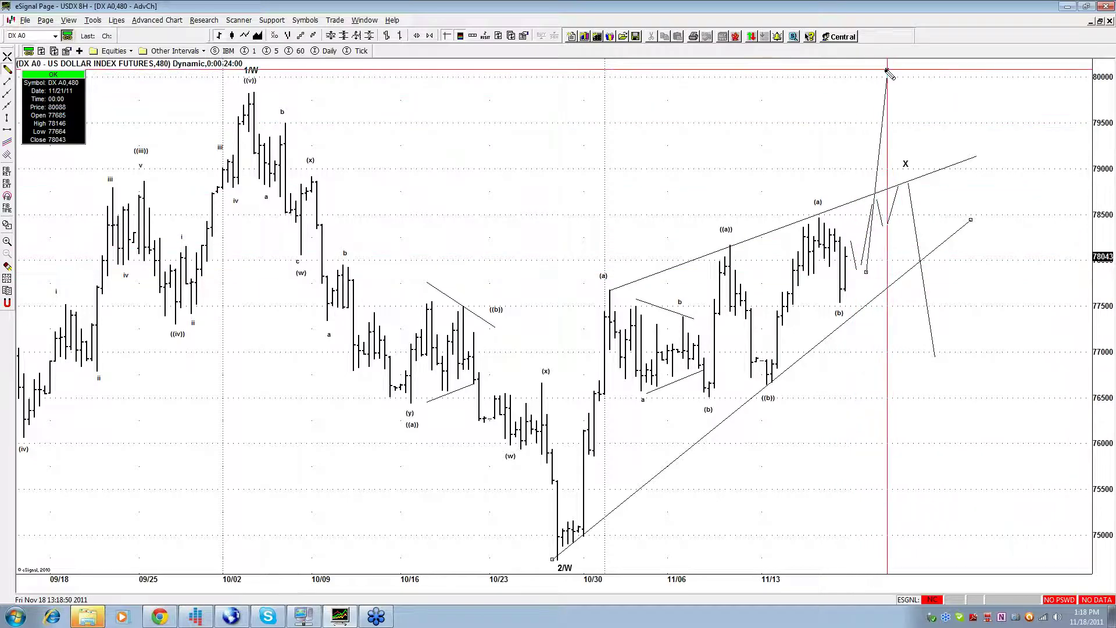
key(Delete)
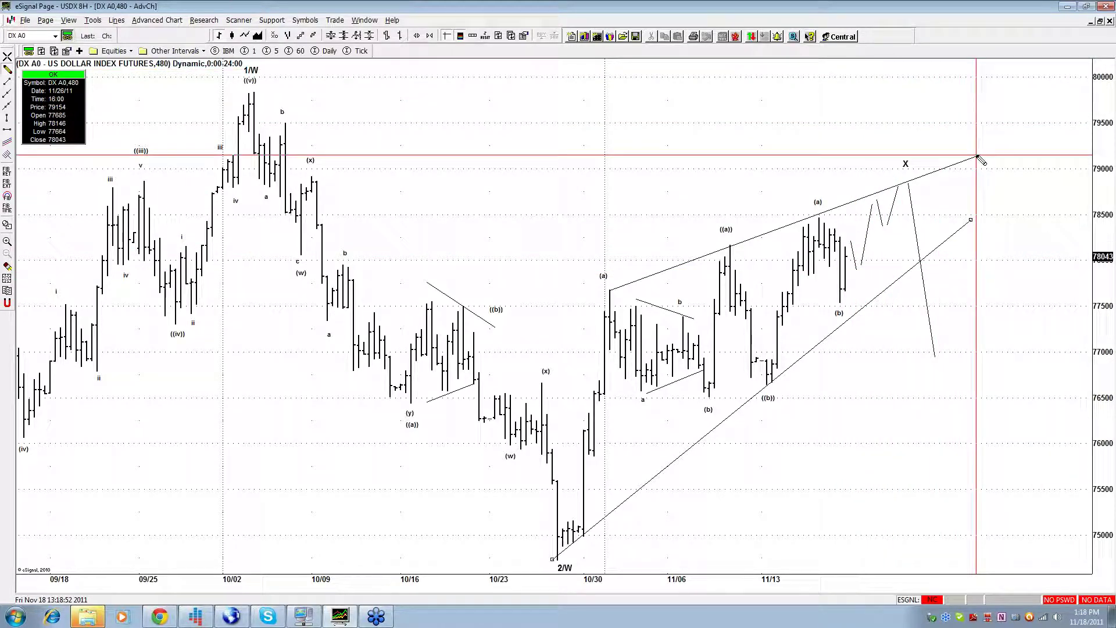